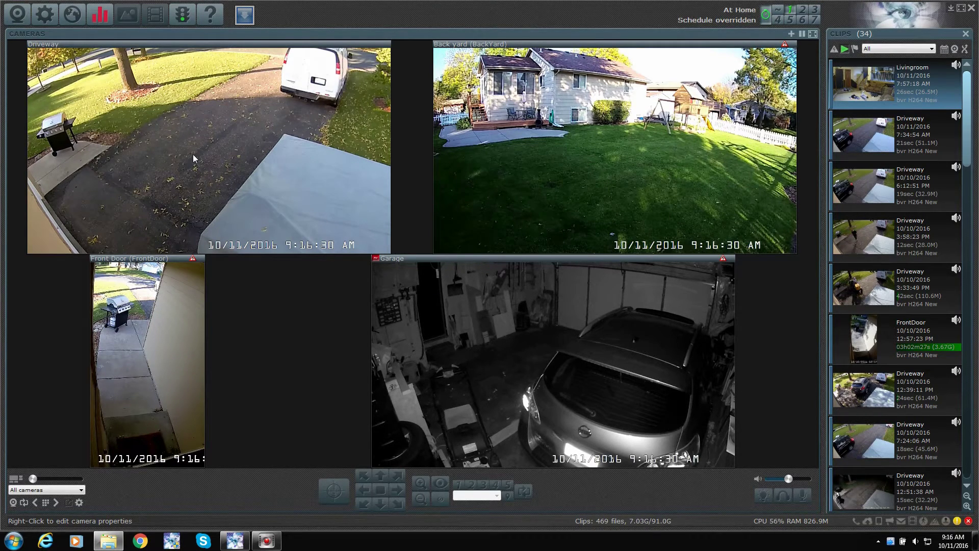
- Open the program options and toggle the profile schedule off and back on
left_click(41, 19)
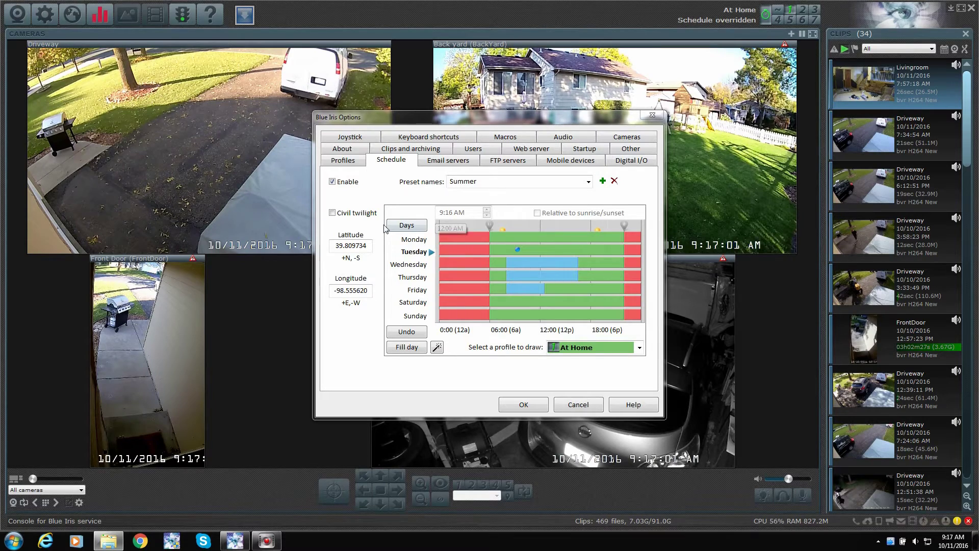
left_click(333, 182)
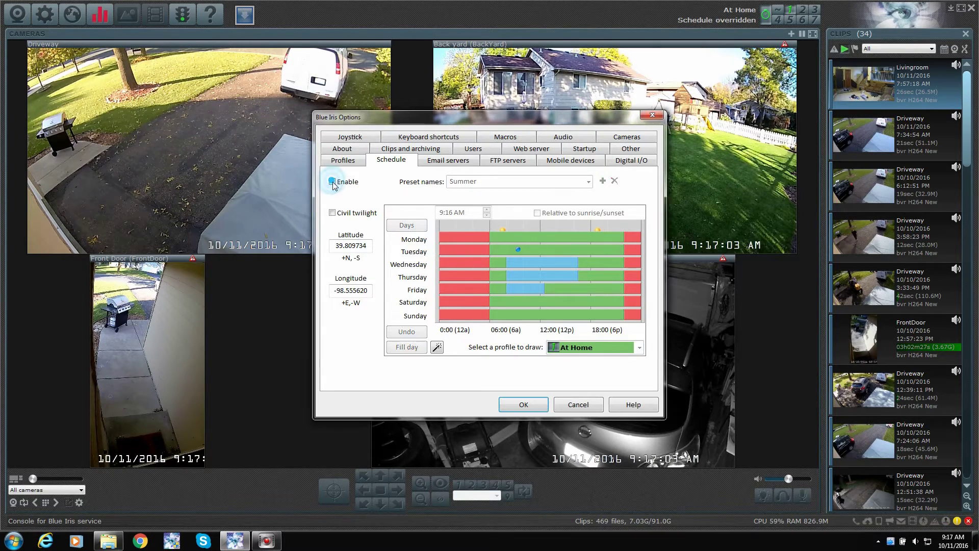
left_click(333, 182)
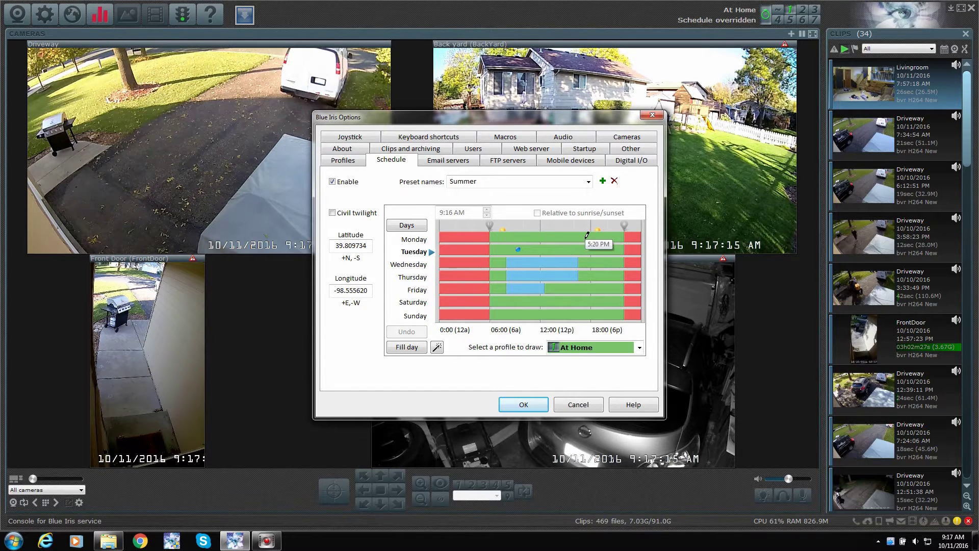
- Paint a Work hours block on Sunday from 8:00 to 18:00
left_click(614, 348)
left_click(614, 347)
left_click(613, 347)
left_click(589, 384)
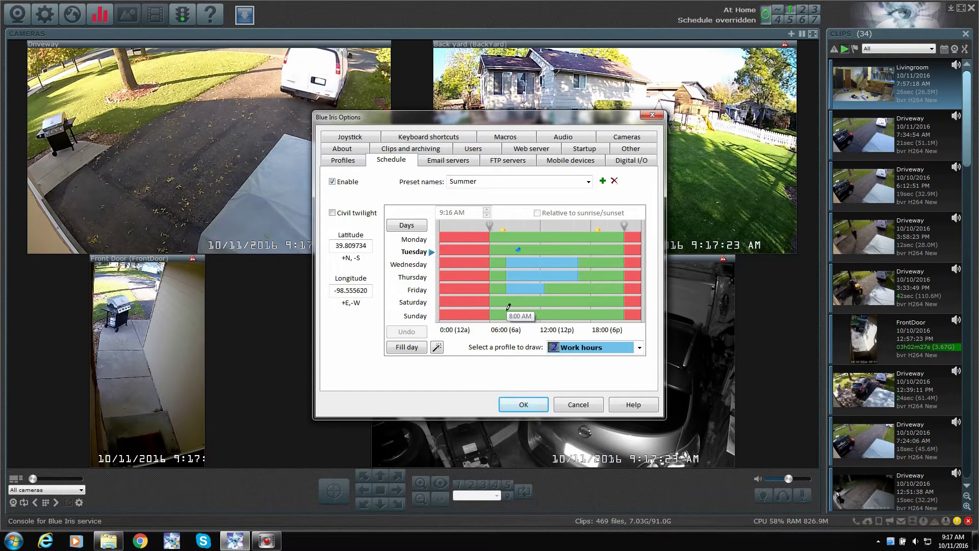
left_click_drag(508, 313, 596, 313)
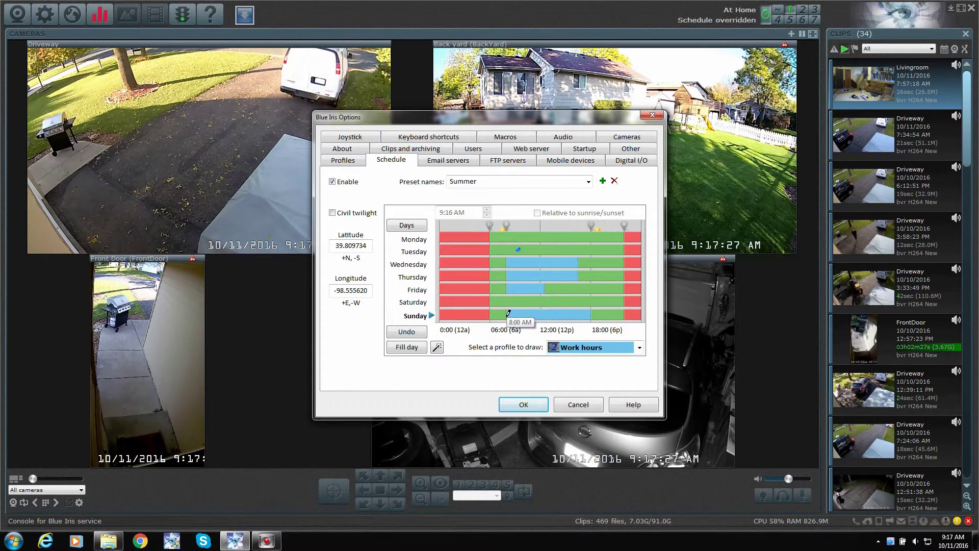
left_click_drag(508, 313, 593, 313)
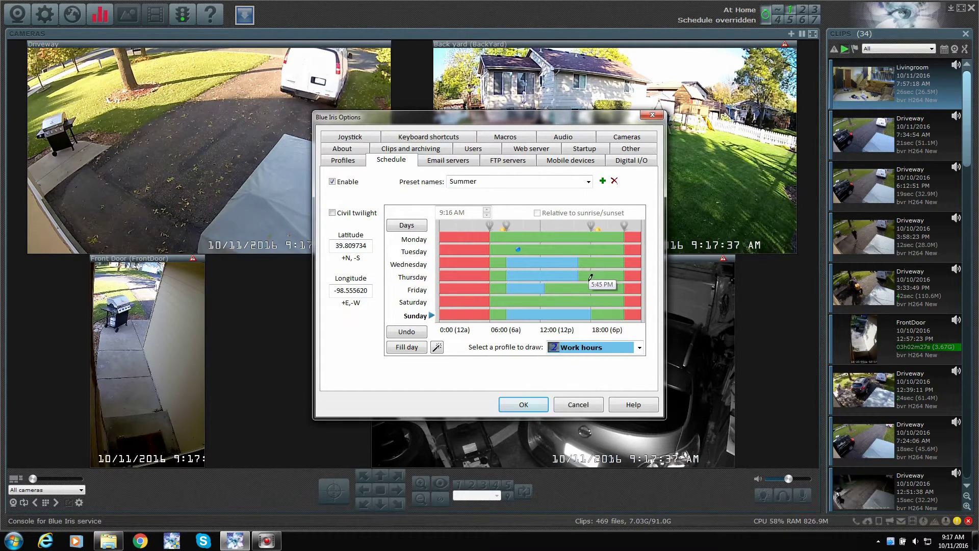
- Switch the drawing profile back to At Home and undo the Sunday Work hours block
left_click(600, 348)
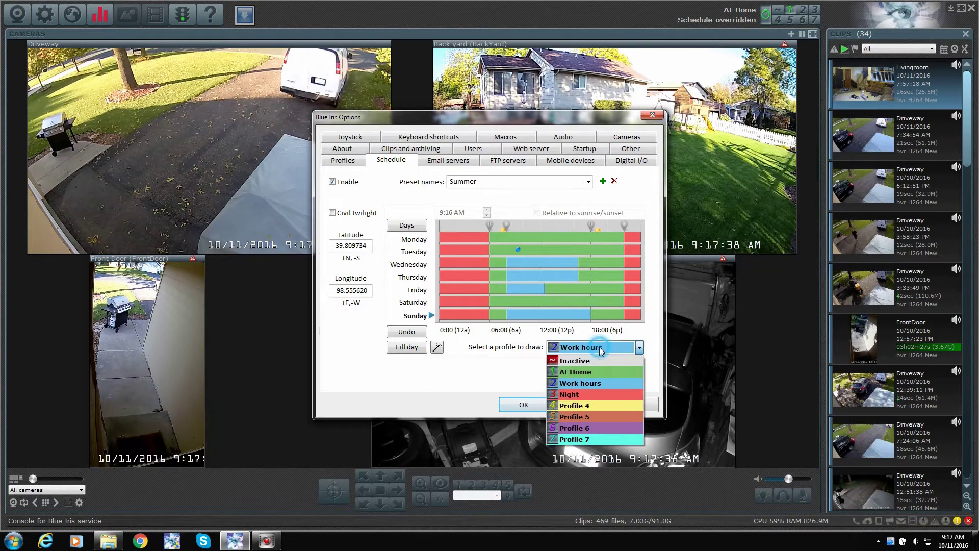
left_click(602, 373)
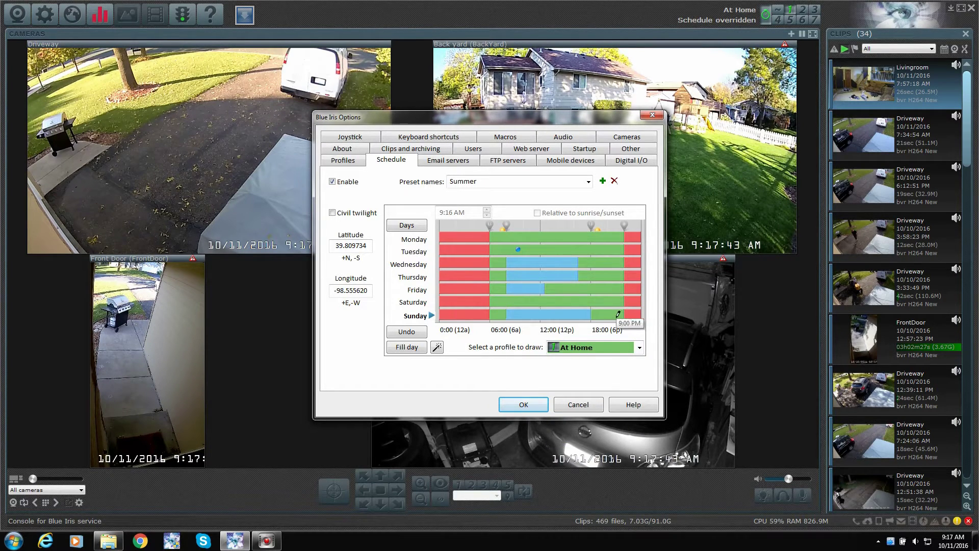
left_click(418, 332)
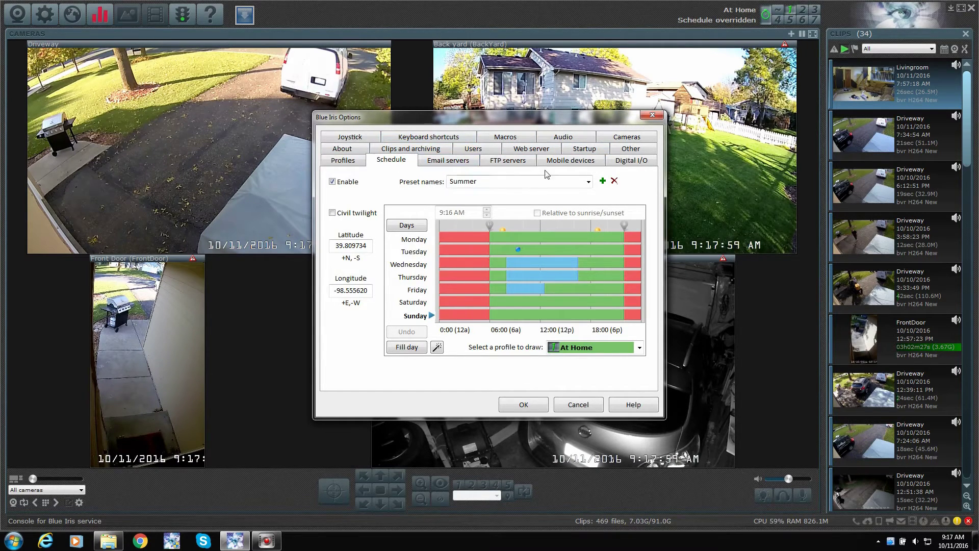
- Show the mobile devices list and enable Push for the first iOS device
left_click(556, 161)
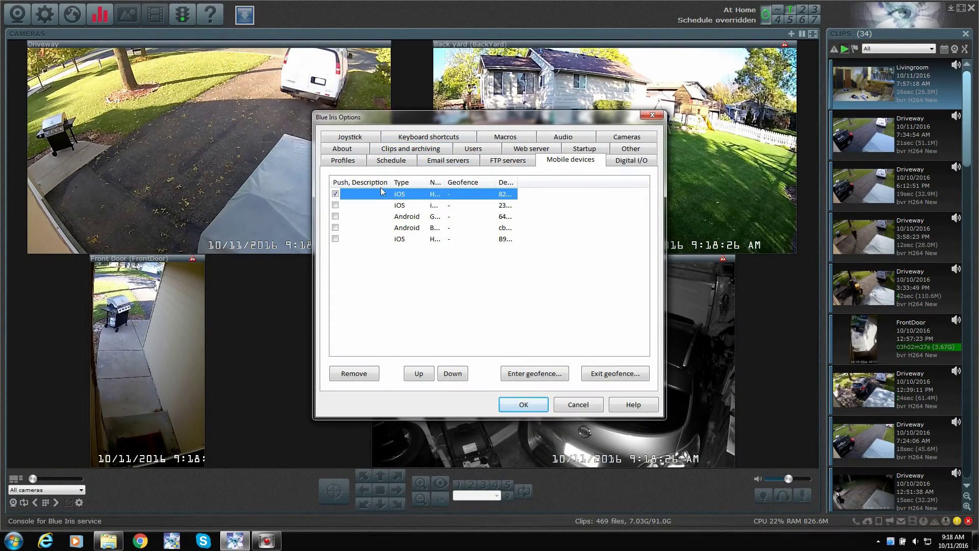
left_click(336, 193)
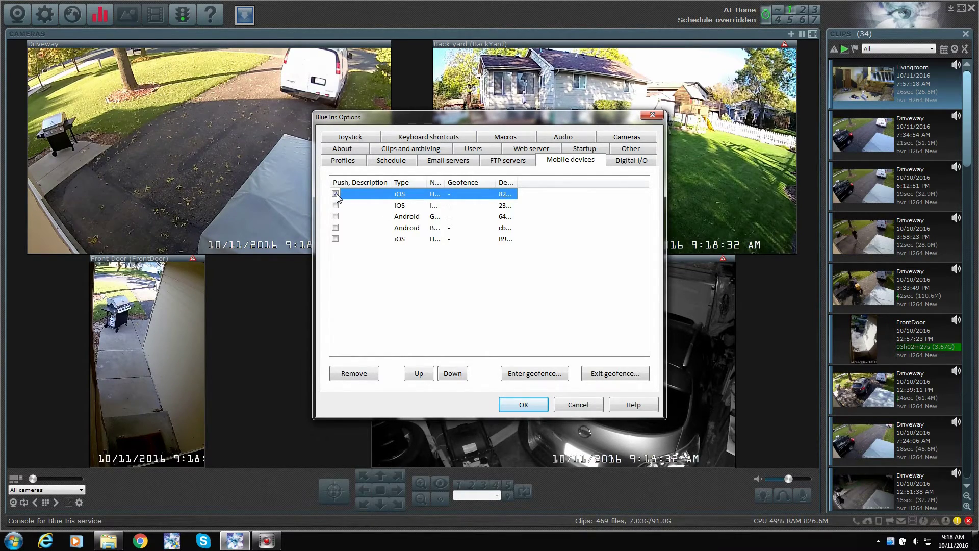
left_click(465, 198)
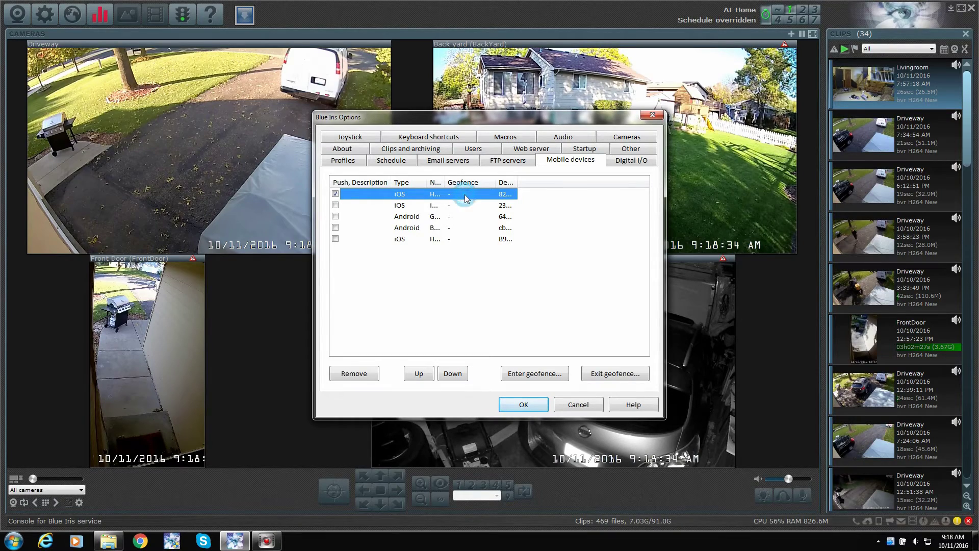
- Preview the long-chime notification among the enter-geofence actions, then cancel without saving
left_click(525, 376)
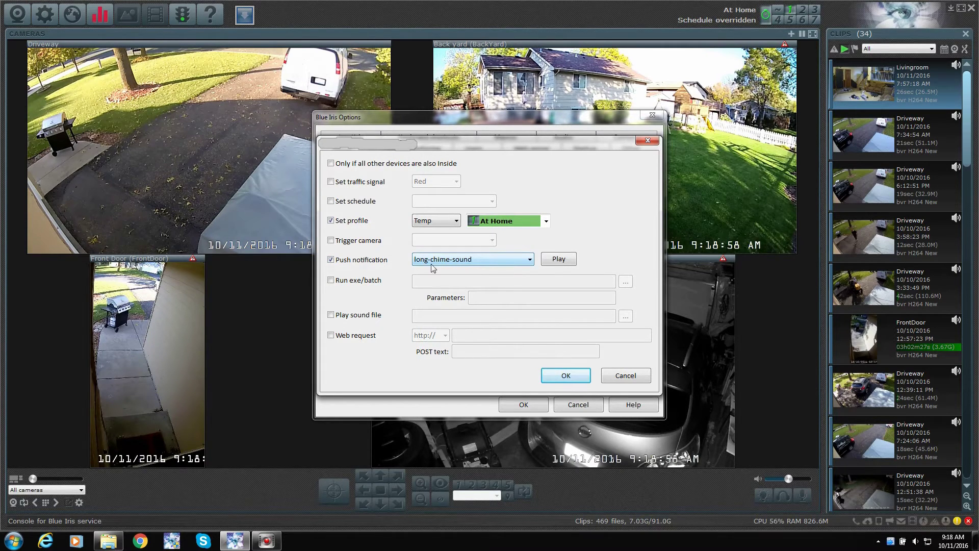
left_click(559, 259)
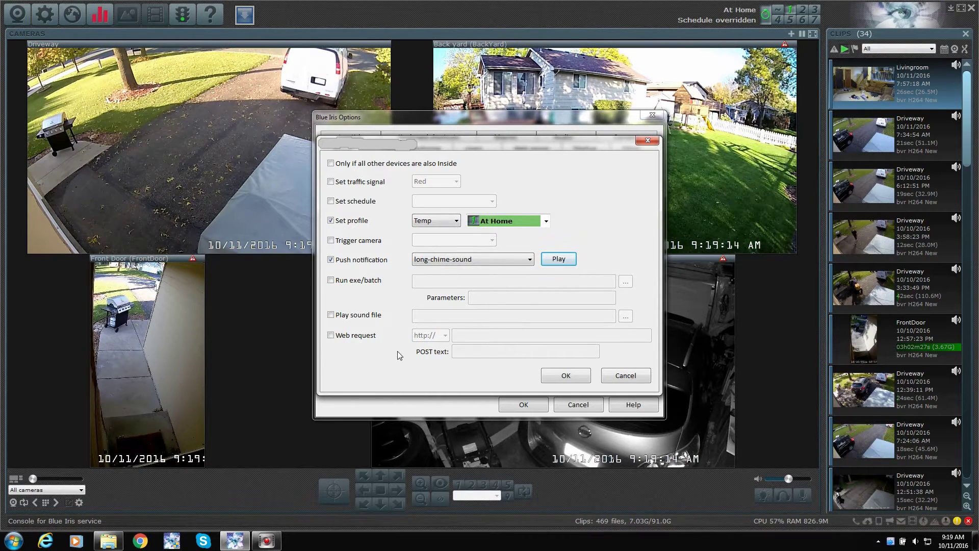
left_click(639, 380)
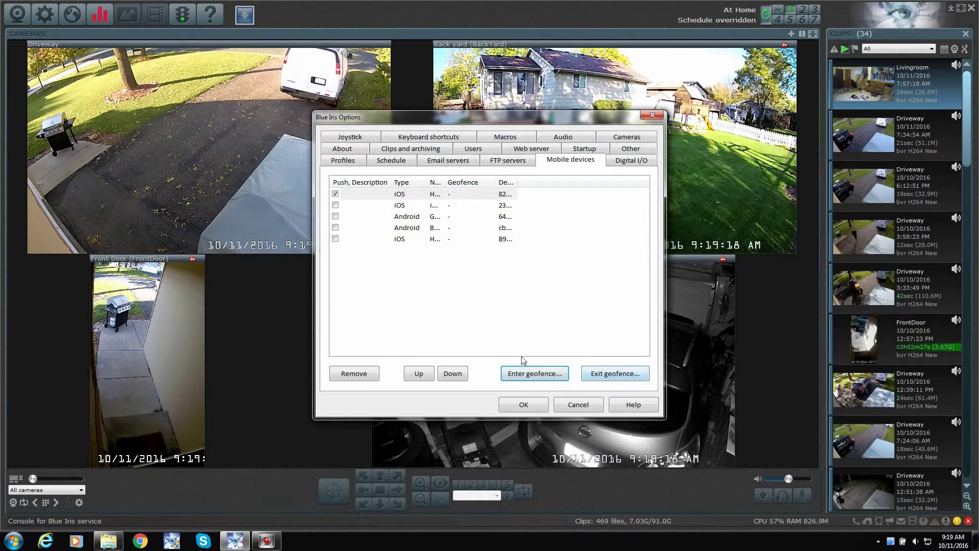
left_click(623, 375)
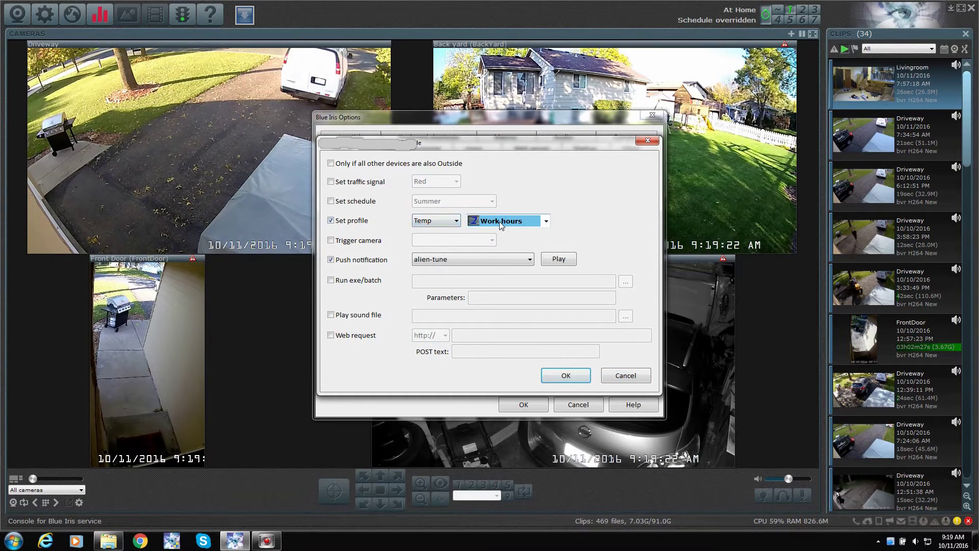
left_click(456, 220)
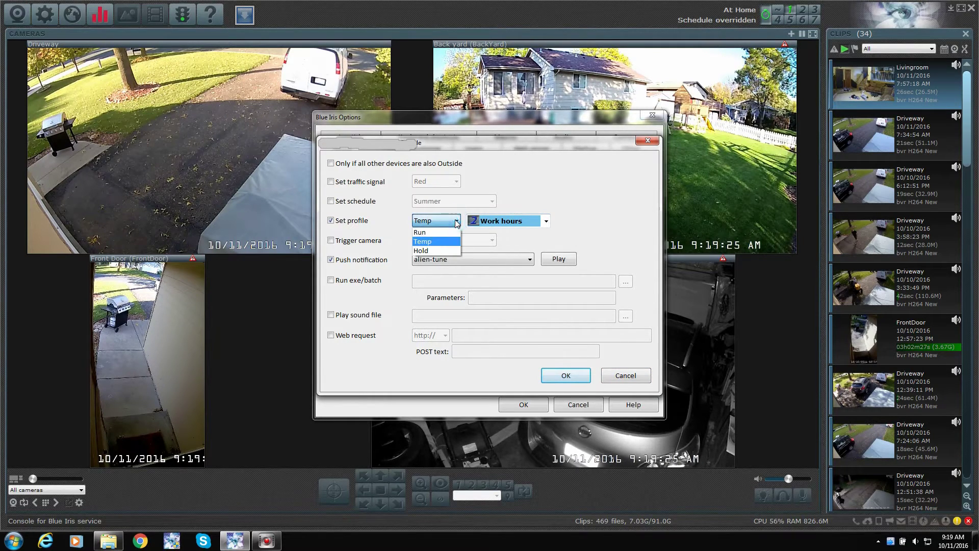
left_click(431, 244)
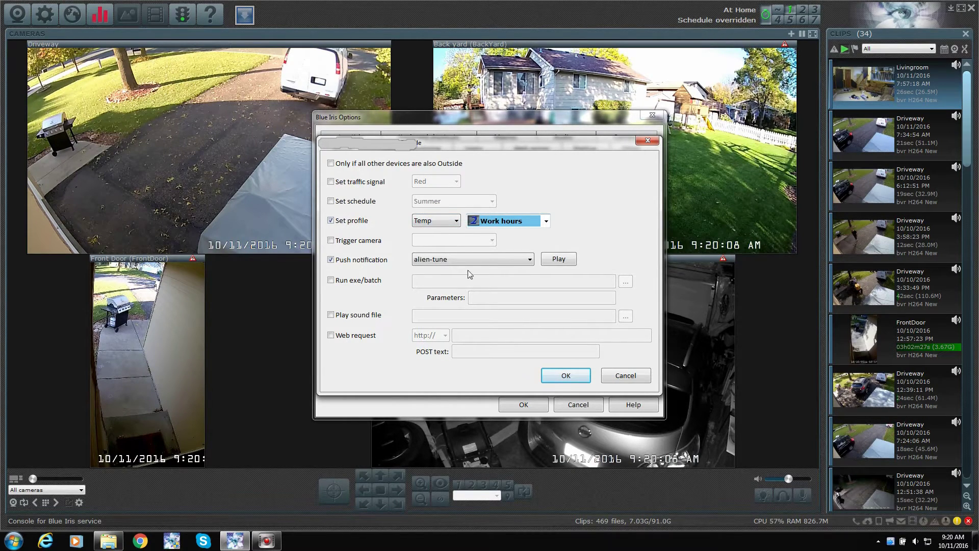
left_click(510, 223)
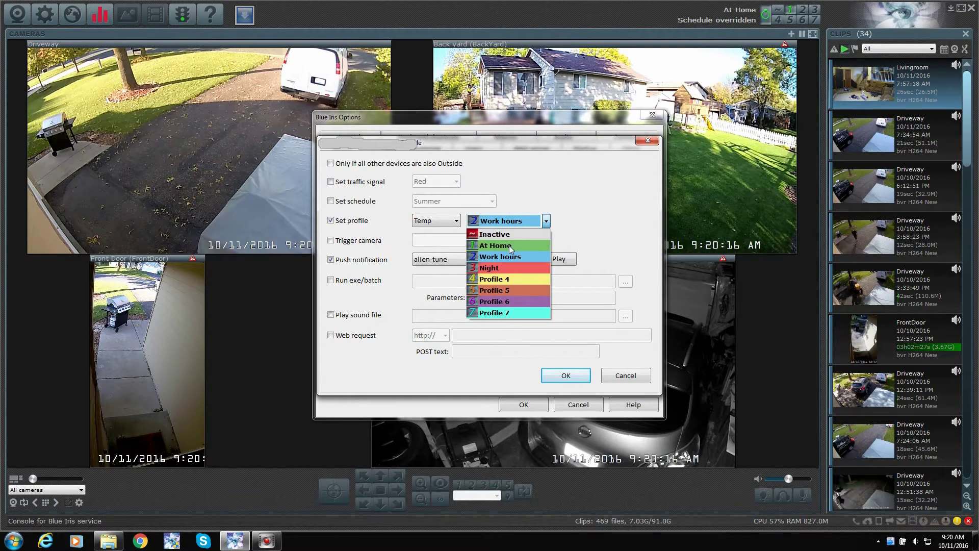
left_click(594, 206)
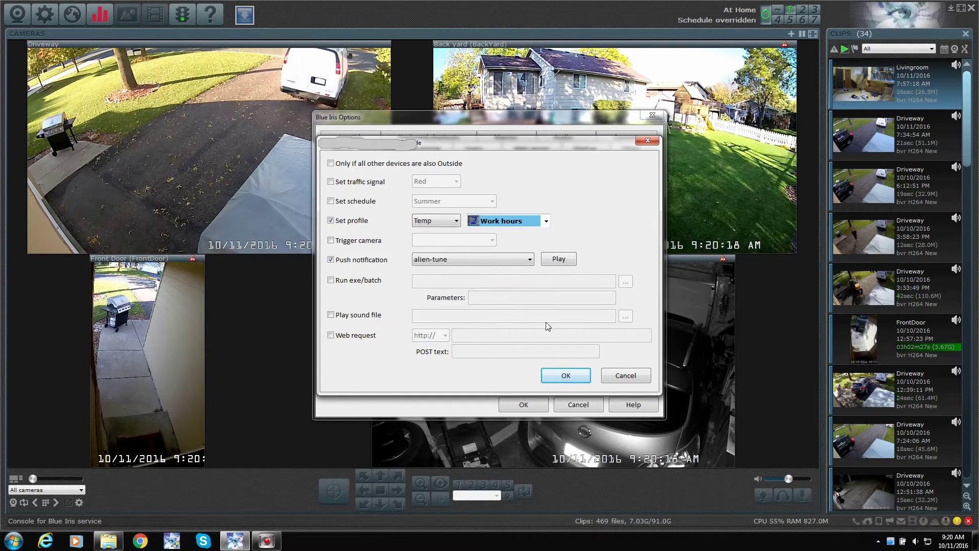
left_click(633, 376)
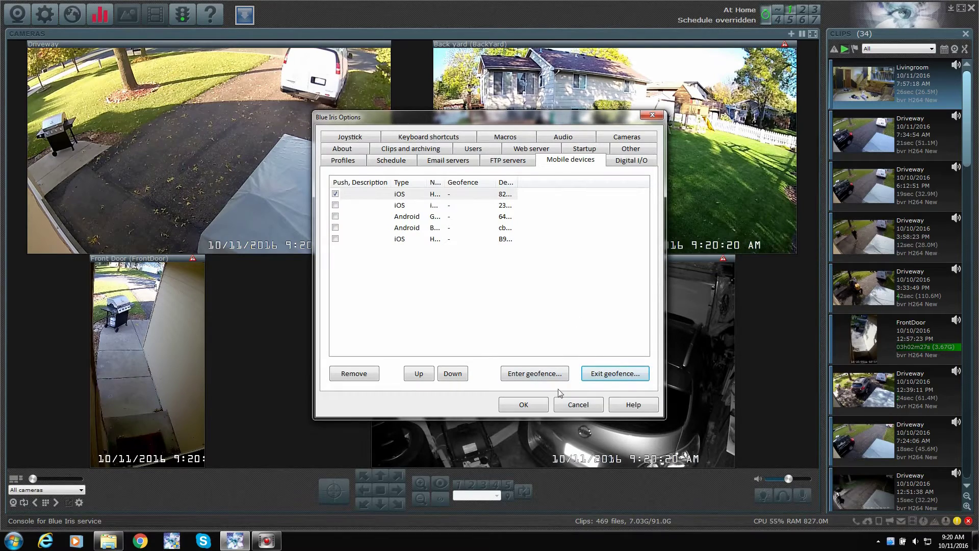
- Cancel Blue Iris Options to return to the four live camera feeds
left_click(592, 409)
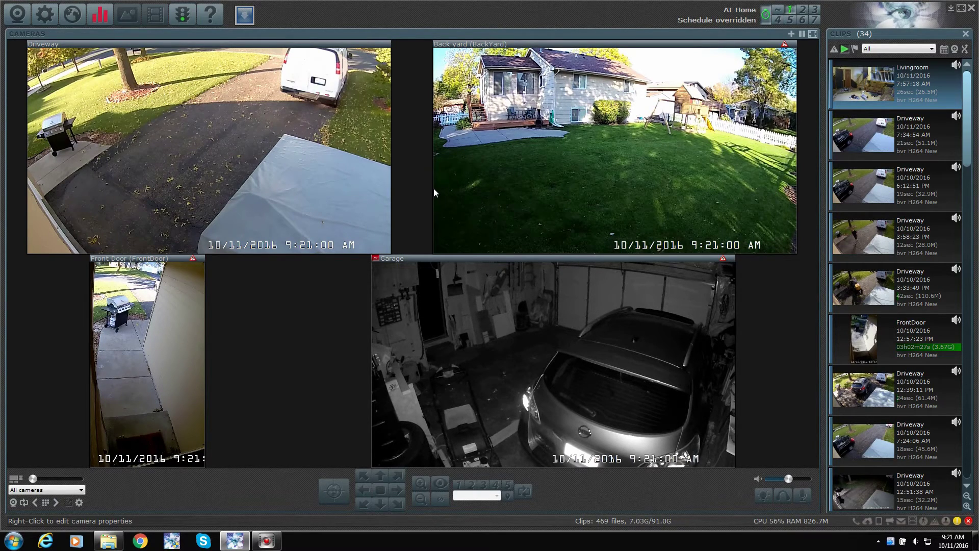
- Reopen Options on the Summer schedule and keep At Home as the drawing profile
left_click(45, 16)
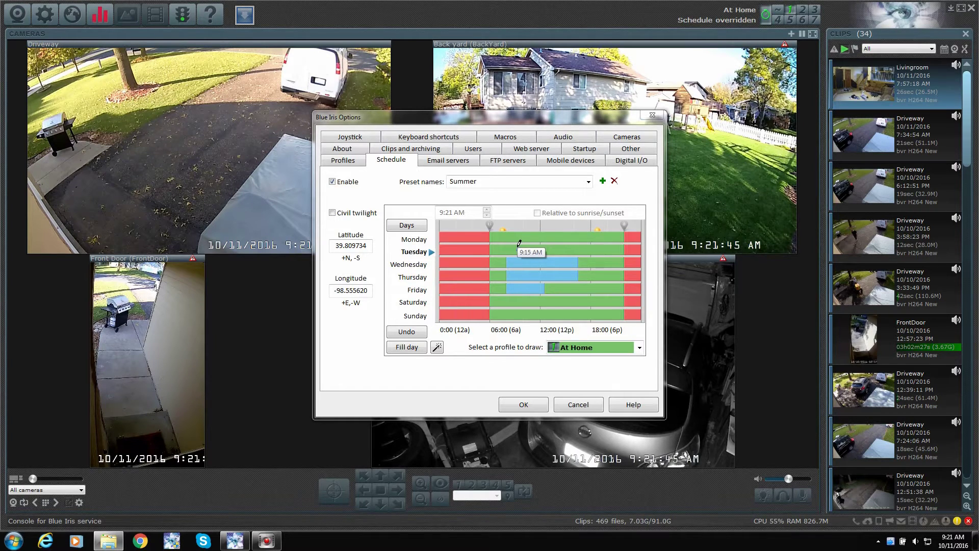
left_click(641, 348)
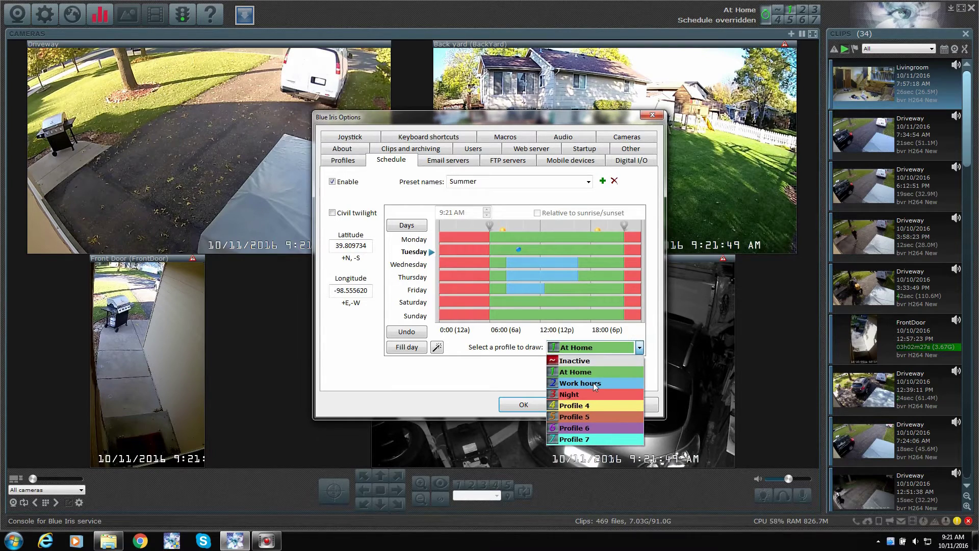
left_click(515, 388)
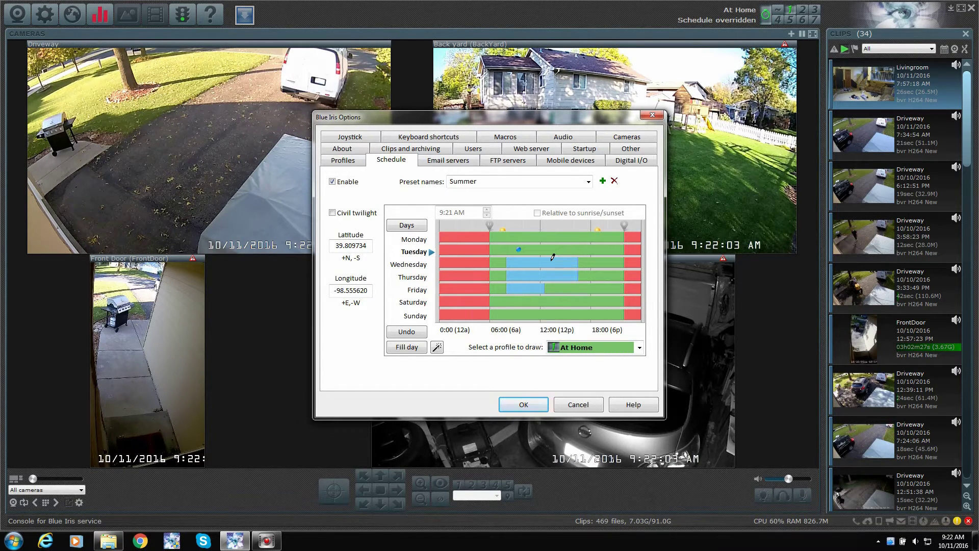
- Close Options unsaved, show only the inside camera group, then return to All cameras
left_click(586, 404)
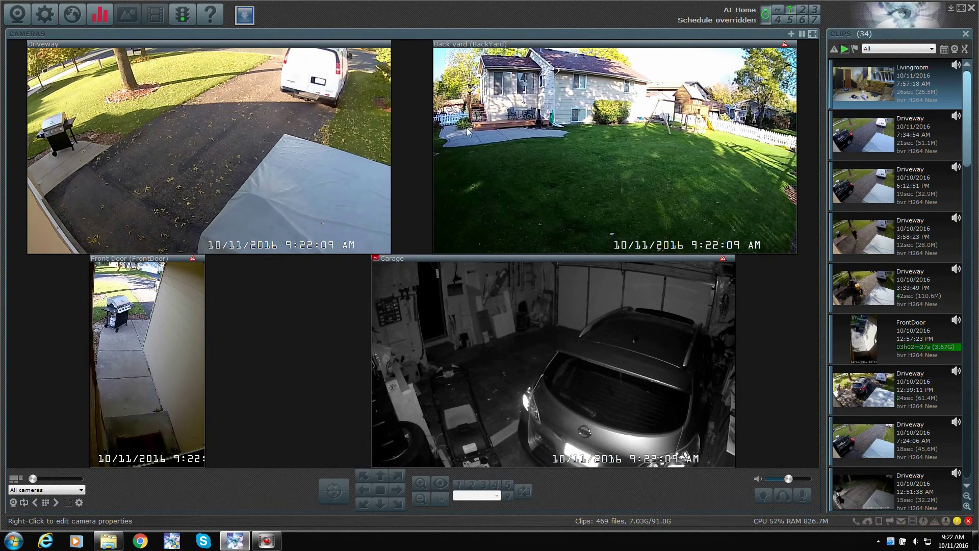
left_click(81, 490)
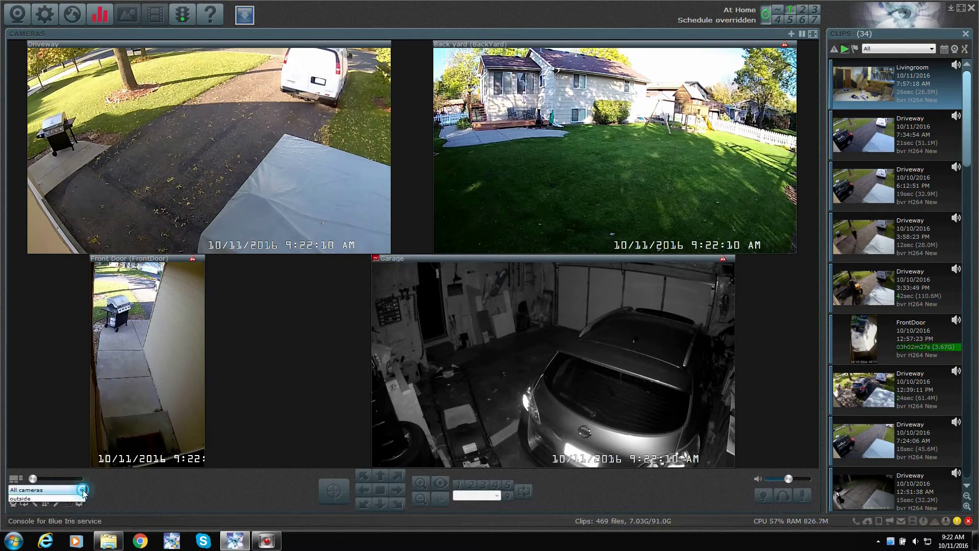
left_click(30, 489)
left_click(356, 394)
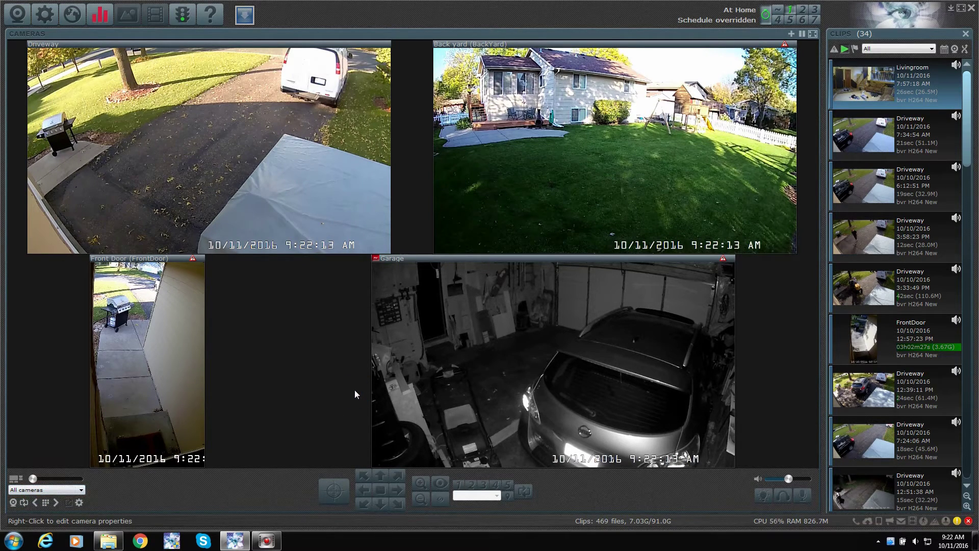
left_click(31, 489)
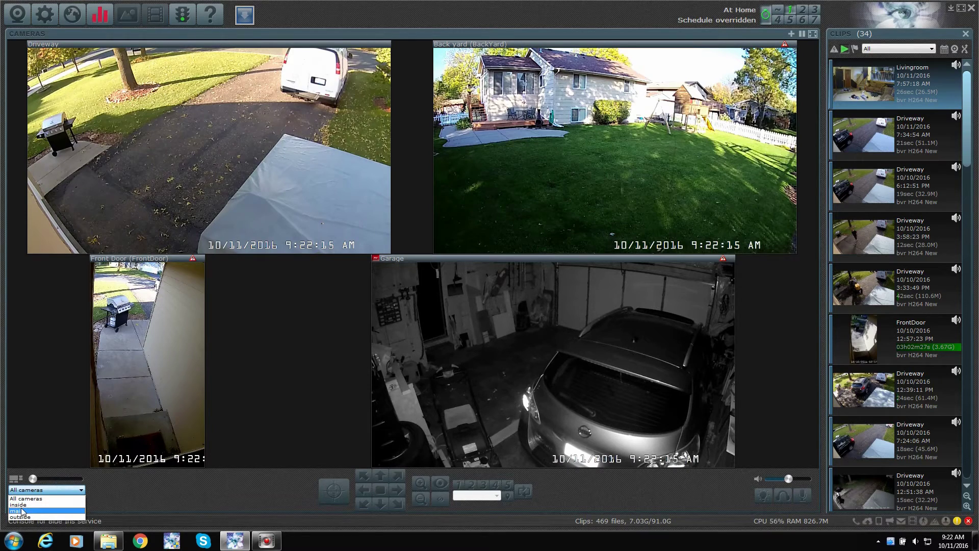
left_click(19, 505)
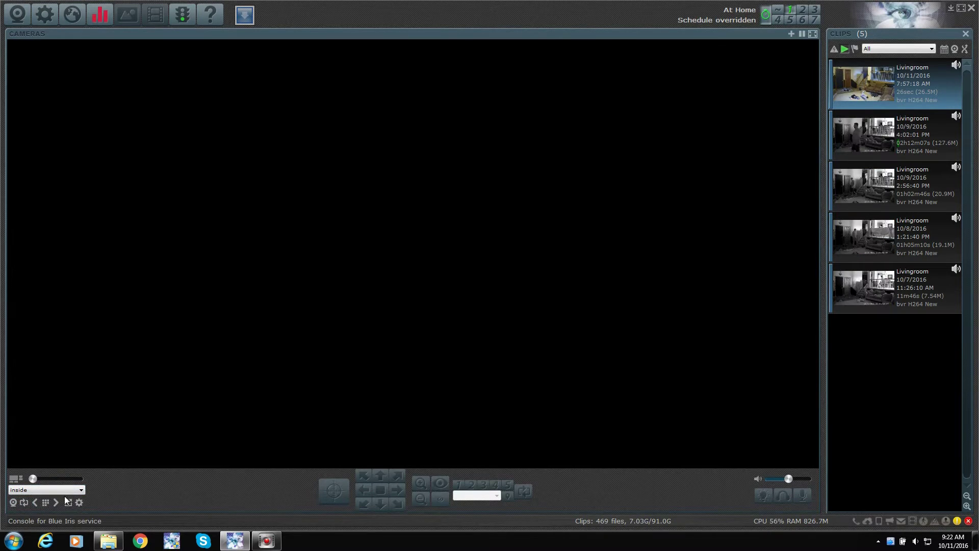
left_click(81, 491)
left_click(31, 498)
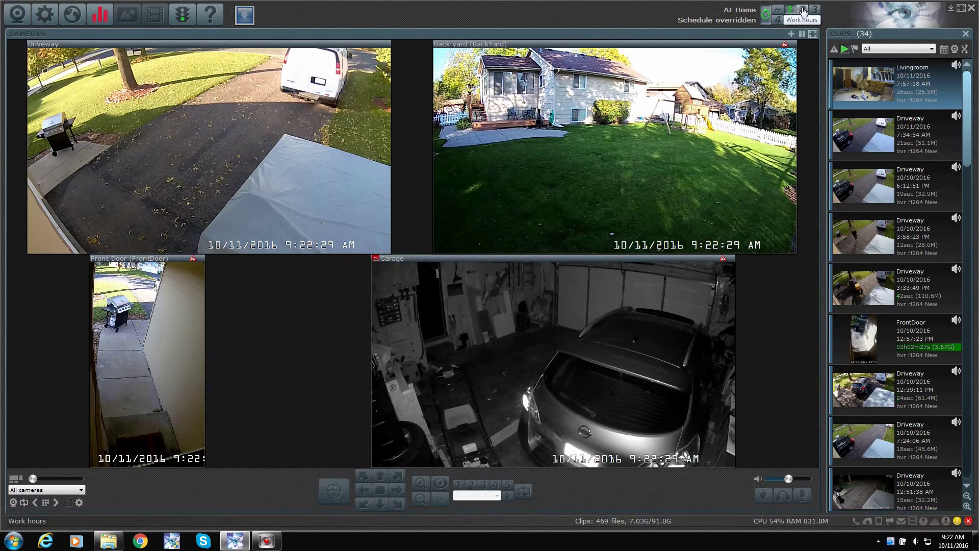
- Activate Work hours with profile button 2 so the indoor tiles, including Door, appear
left_click(803, 11)
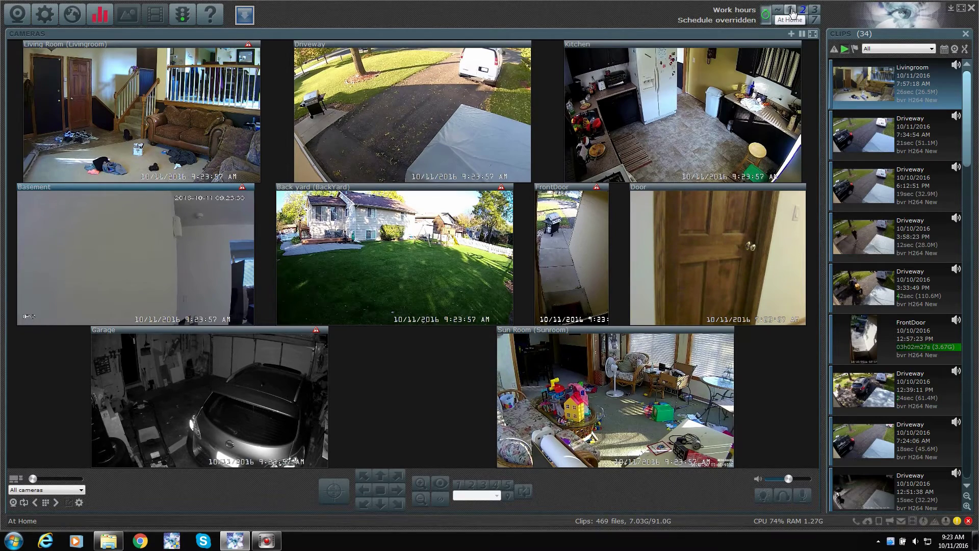
left_click(792, 11)
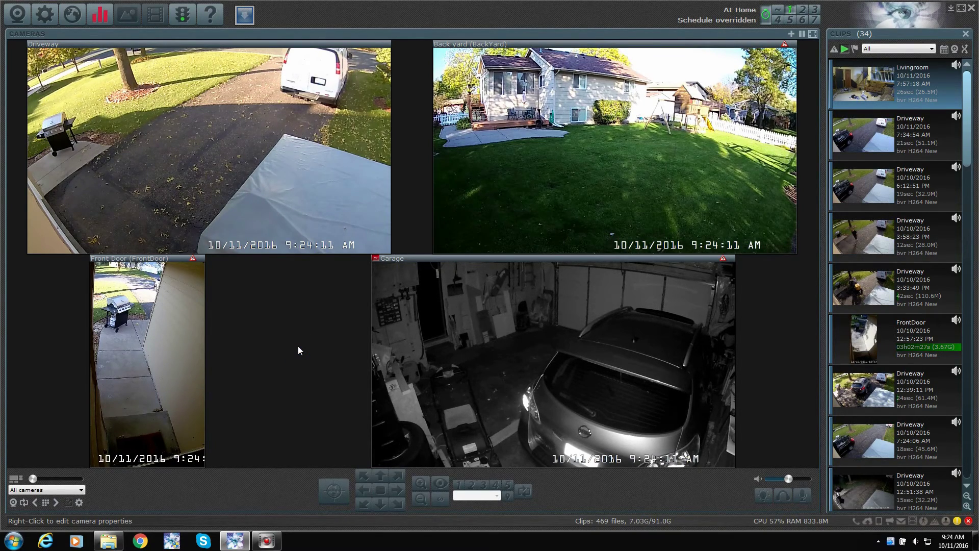
left_click(804, 12)
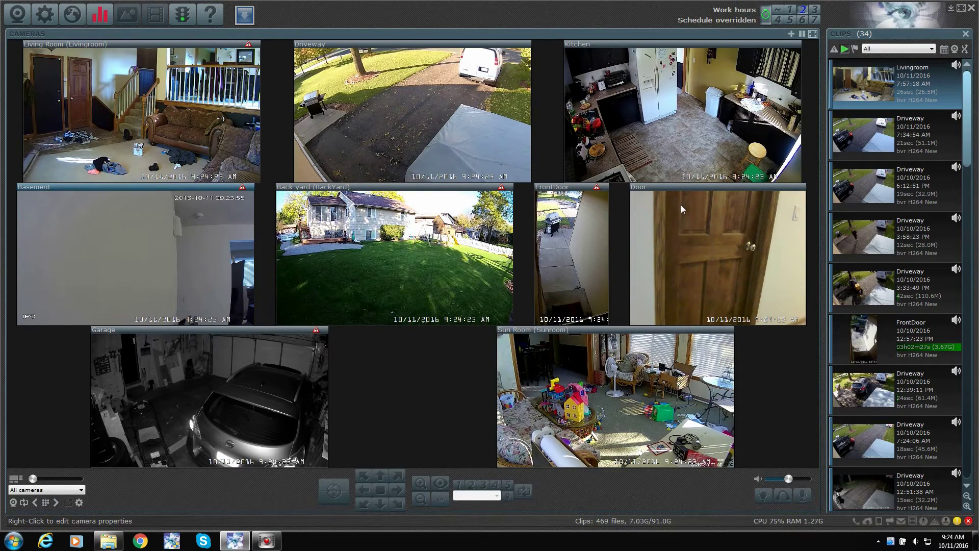
- Open Camera properties for the Door camera from its tile's context menu
right_click(669, 214)
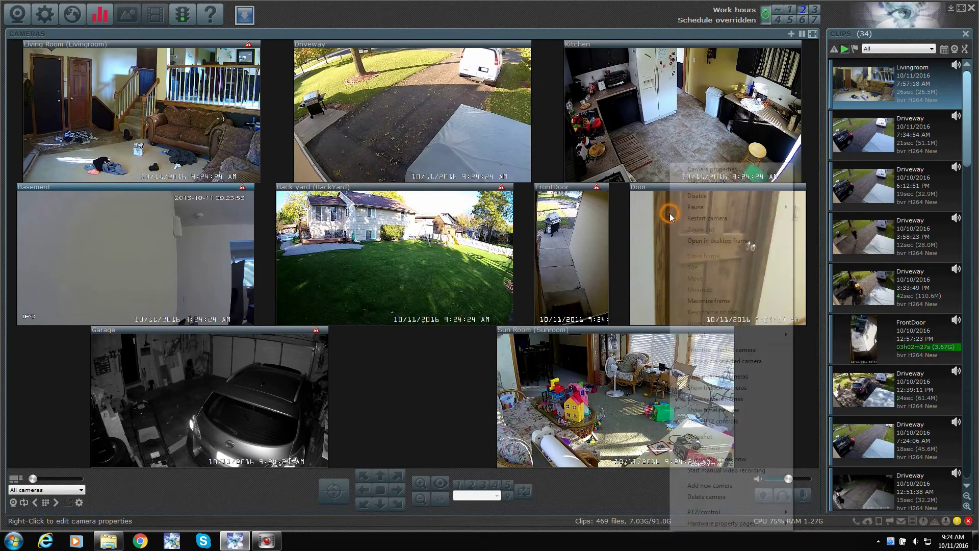
left_click(715, 171)
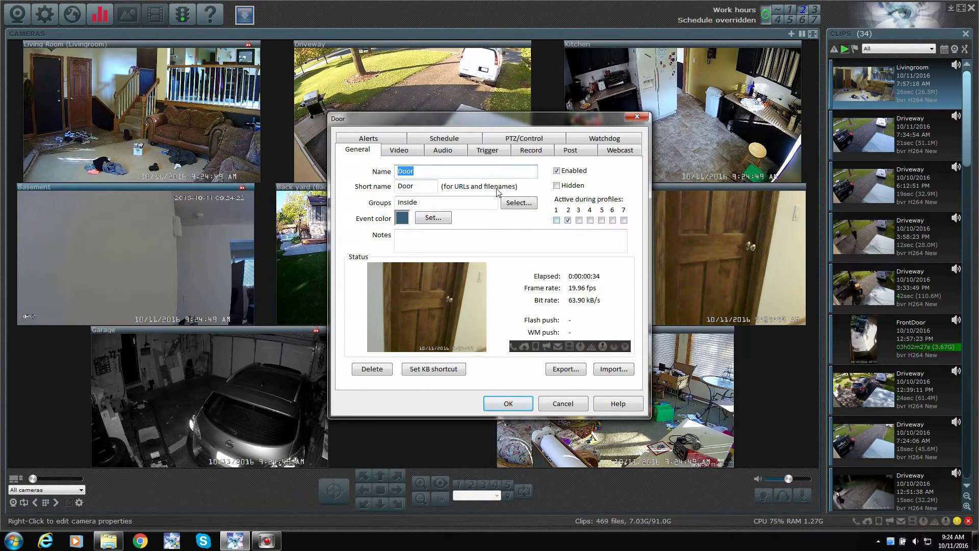
- Enable Door's 'Continue to display and stream video while inactive', save, and activate At Home
left_click(450, 142)
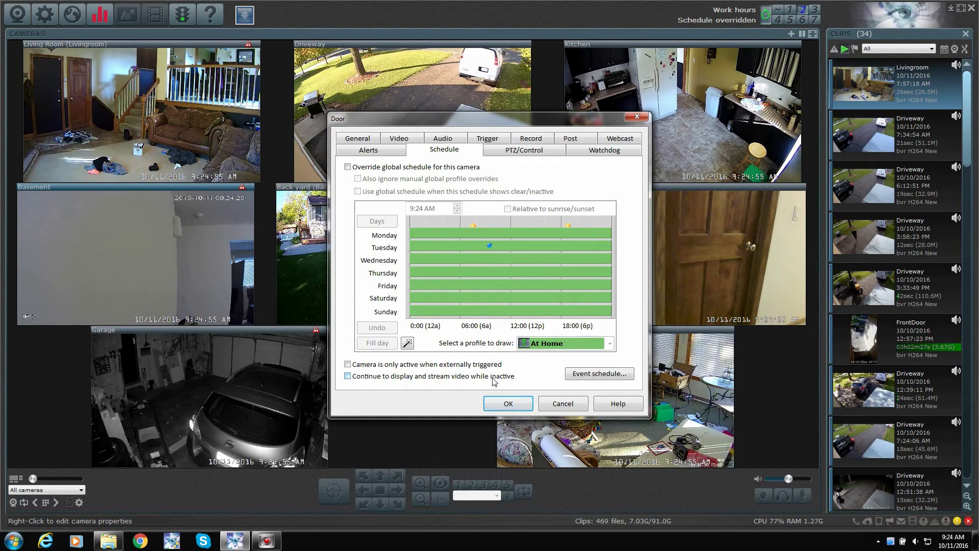
left_click(347, 376)
left_click(502, 406)
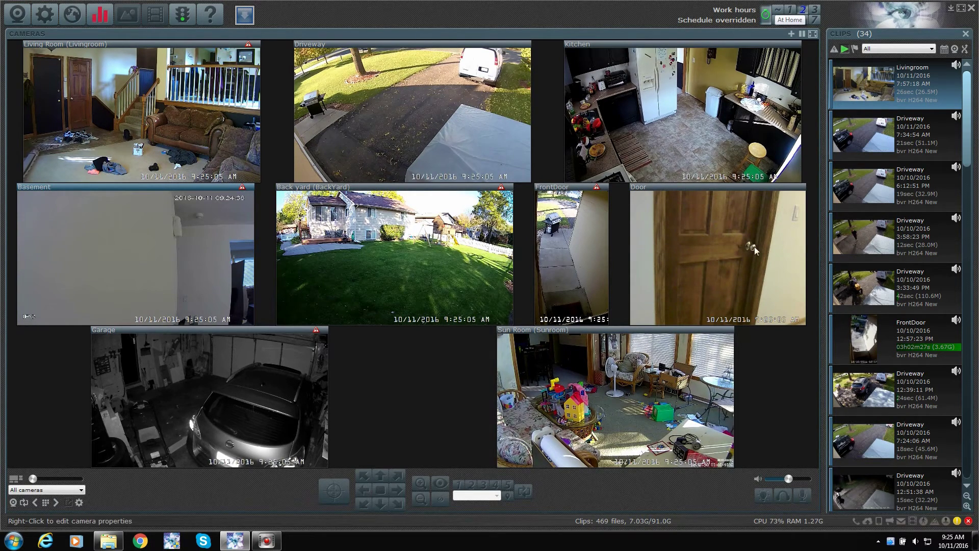
left_click(790, 9)
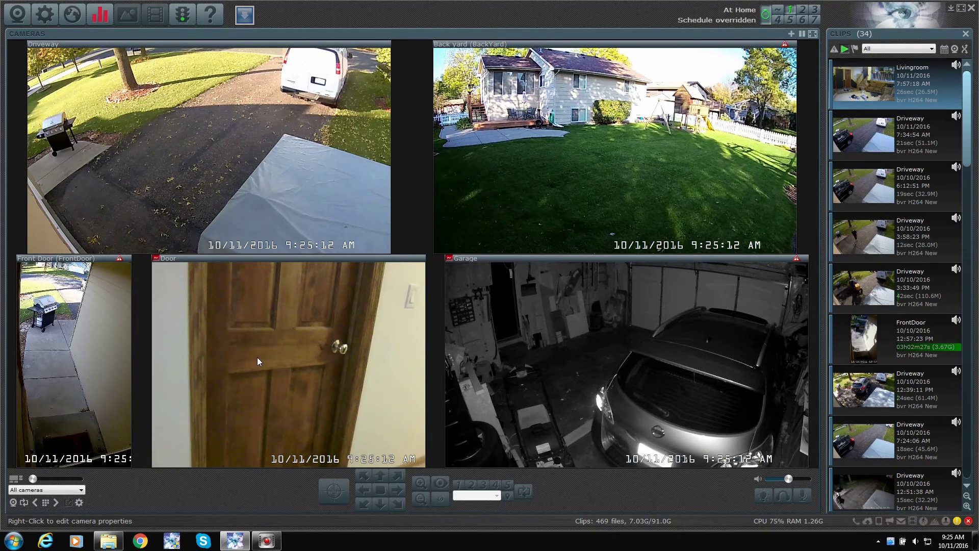
- Uncheck 'Continue to display and stream video while inactive' in Door's Schedule settings and apply
right_click(271, 334)
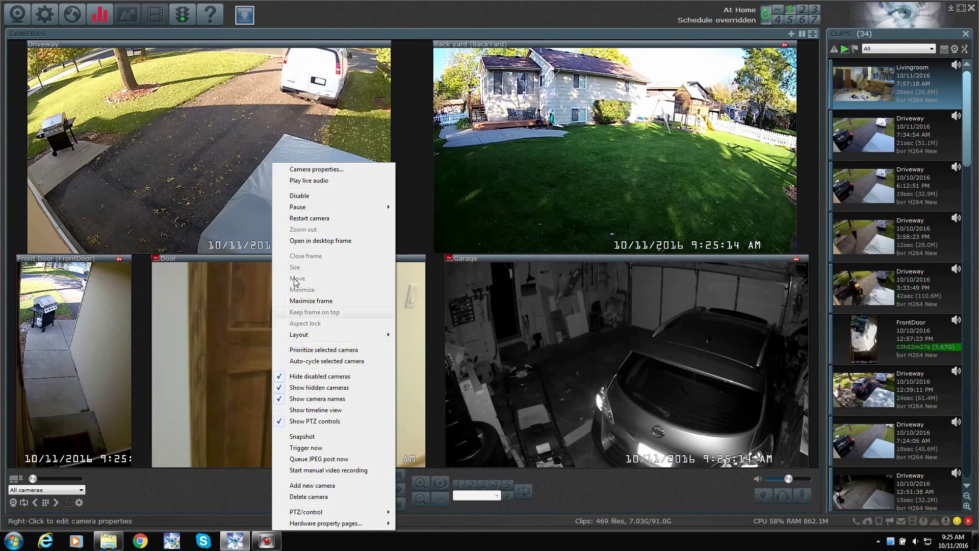
left_click(314, 170)
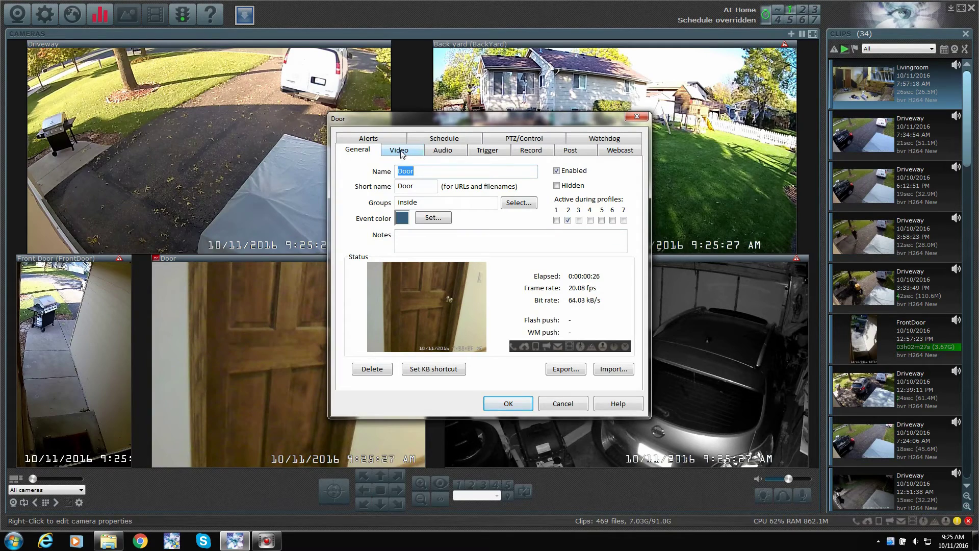
left_click(456, 137)
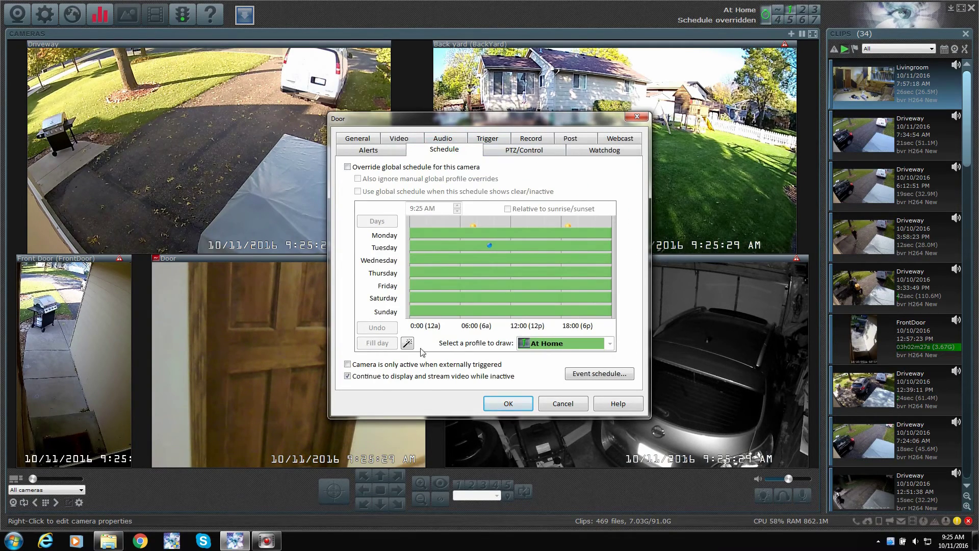
left_click(347, 376)
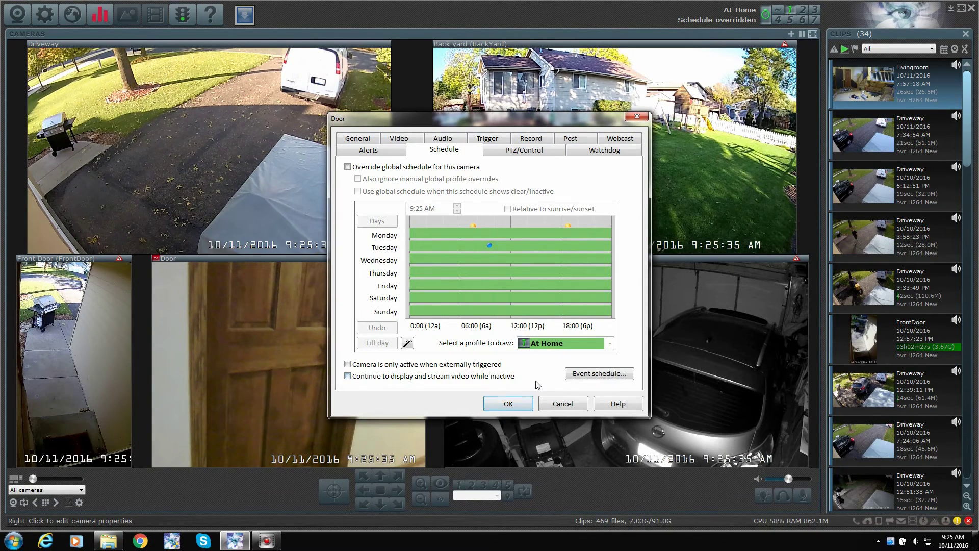
left_click(526, 405)
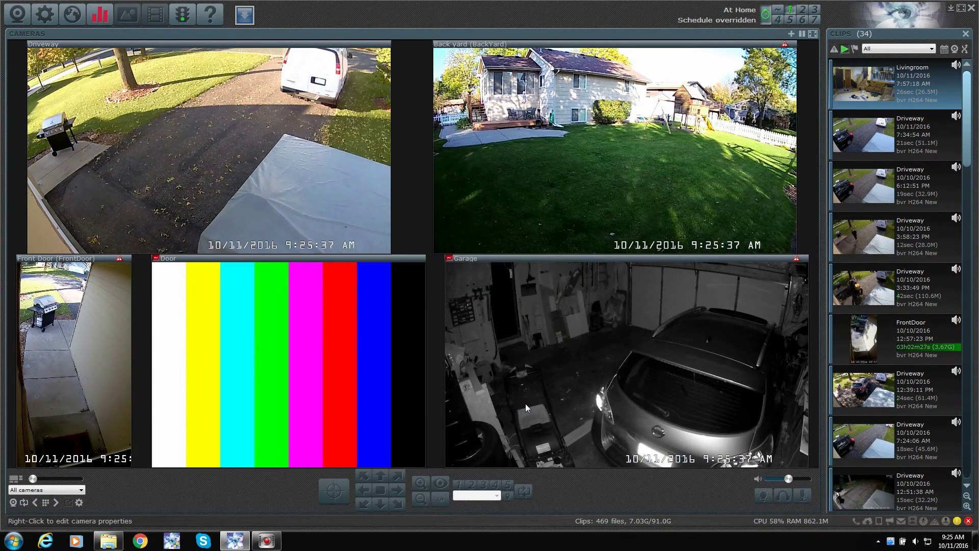